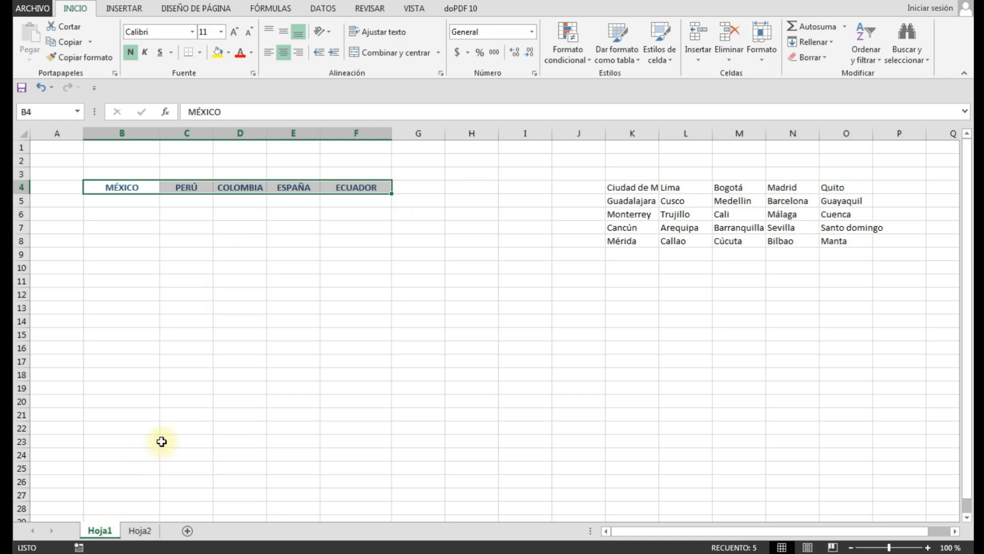
Compare the country headers and city lists on sheets Hoja1 and Hoja2, ending on Hoja1.
click(141, 531)
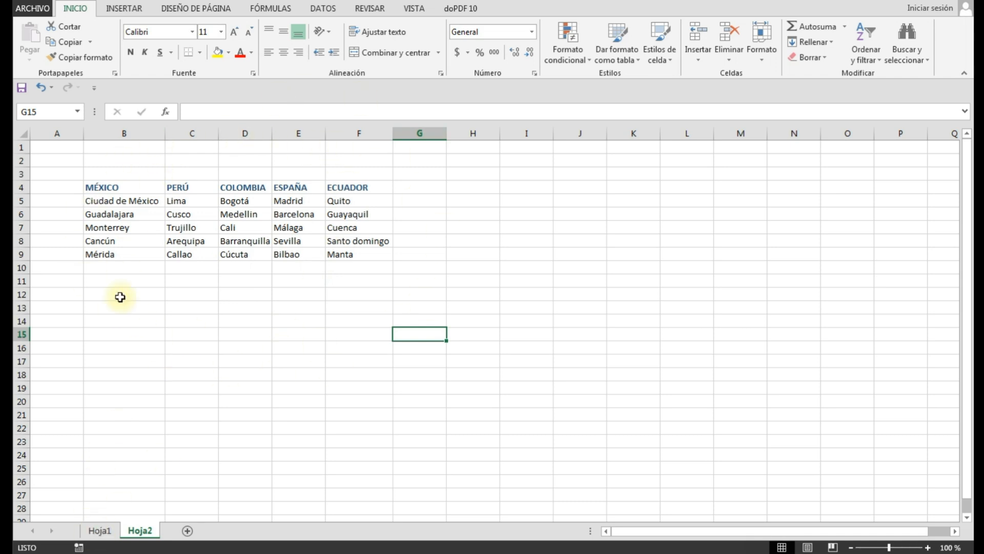
click(105, 533)
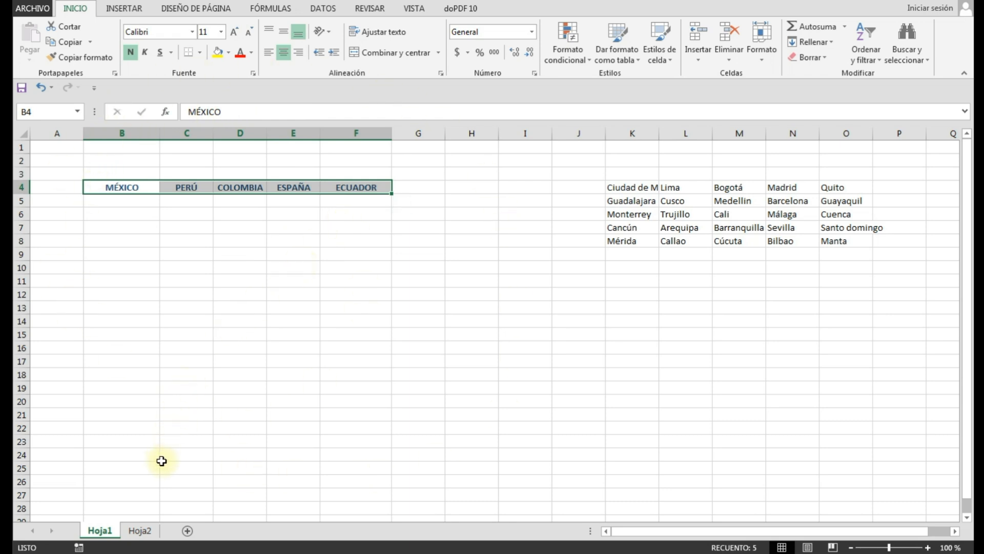
click(139, 529)
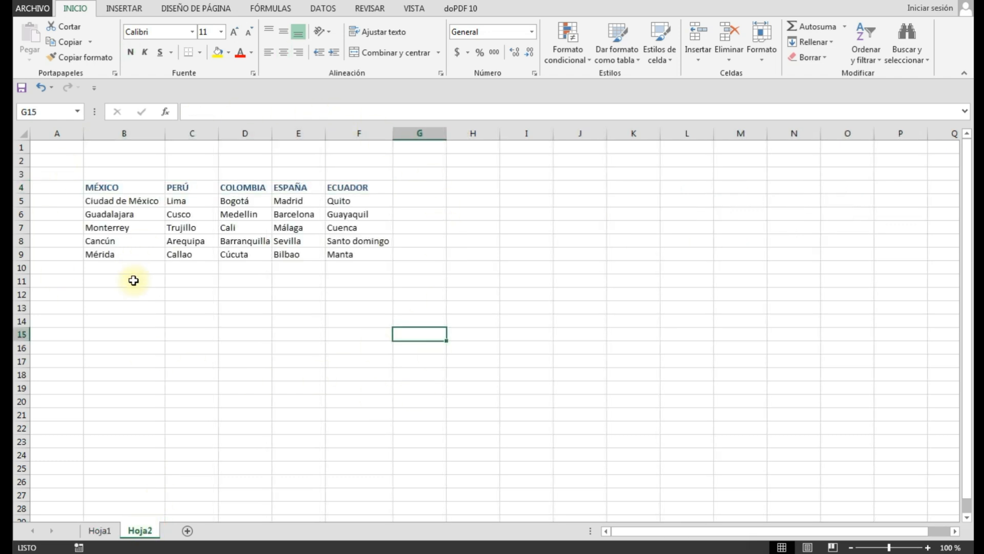
click(110, 534)
click(287, 250)
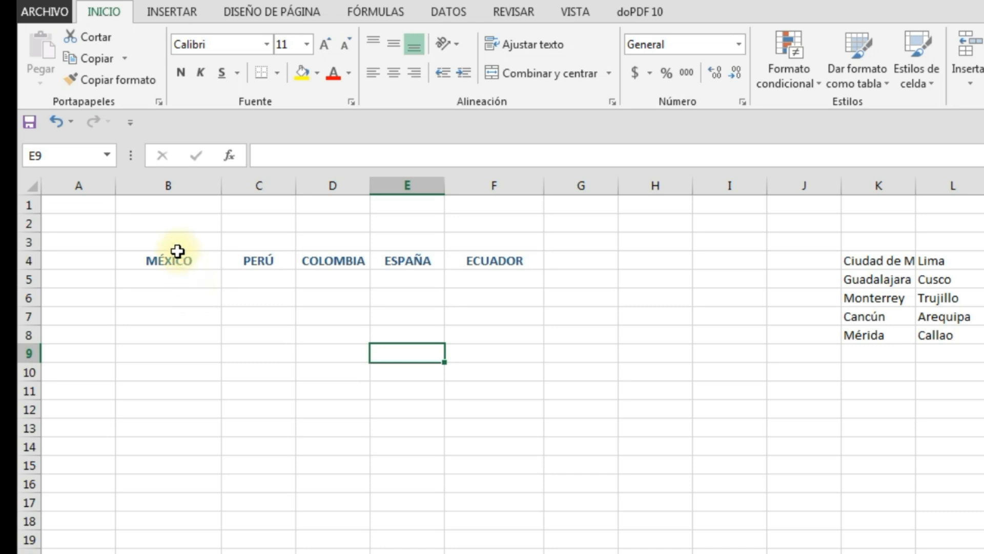
Add a data validation list to cell B5 under MÉXICO, using =$K$4:$K$8 on the same sheet as its source.
click(181, 280)
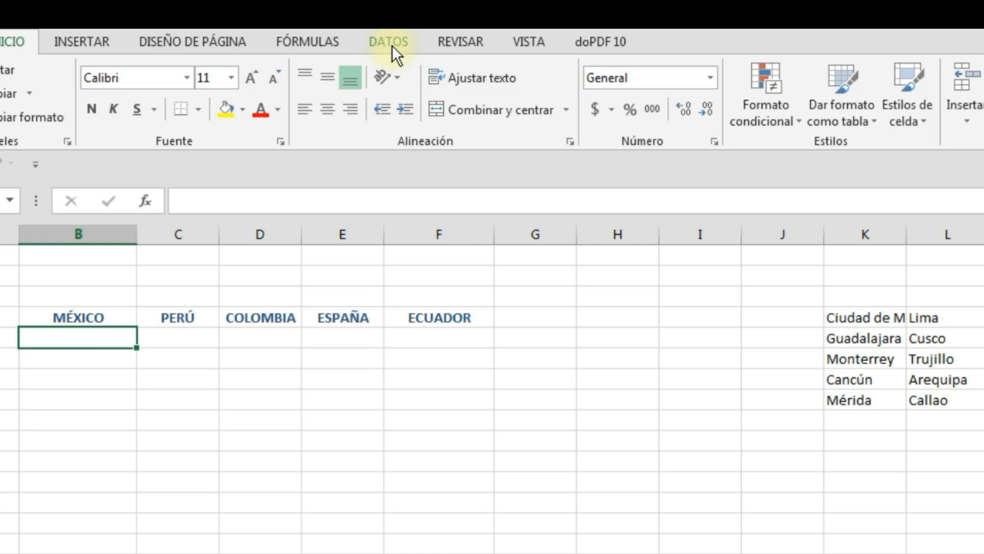
click(389, 41)
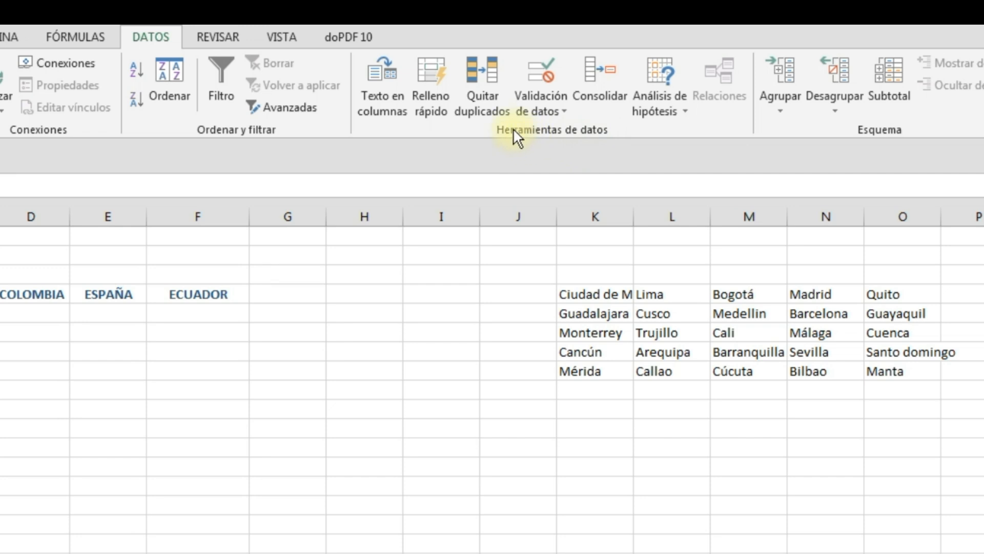
click(562, 103)
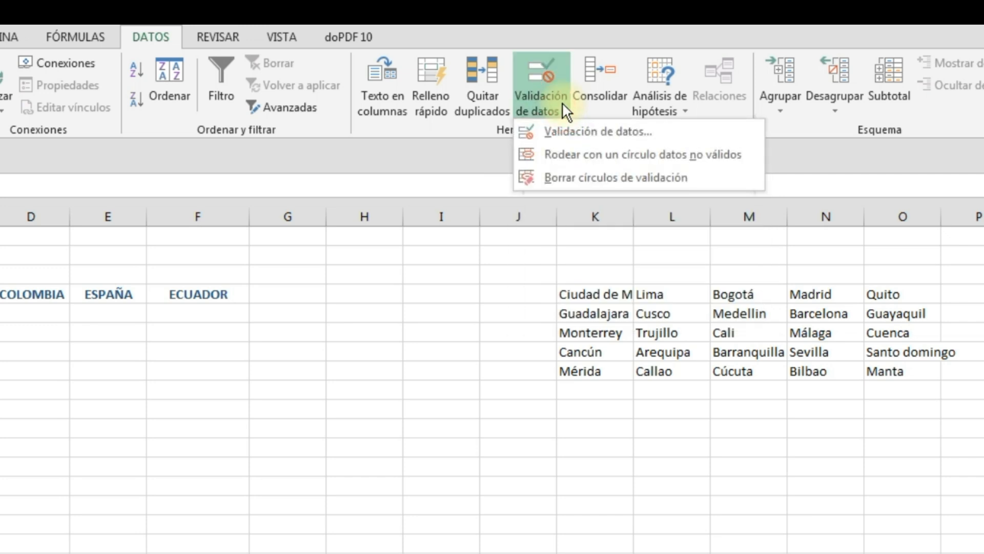
click(578, 130)
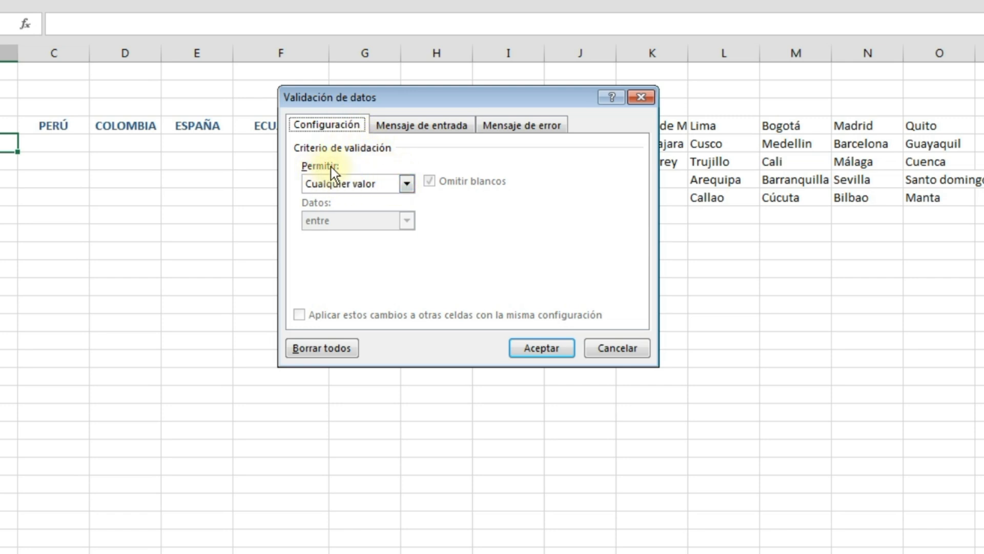
click(408, 183)
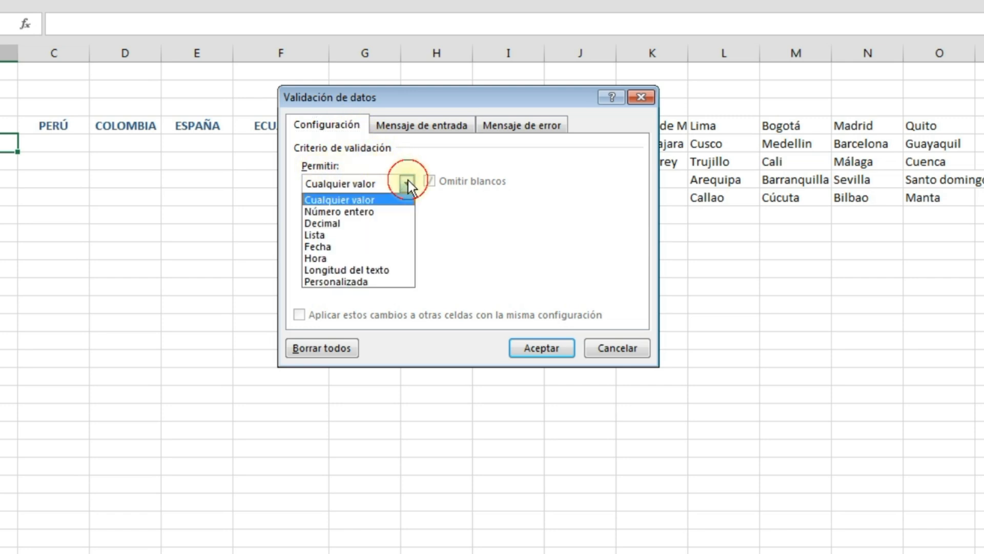
click(327, 234)
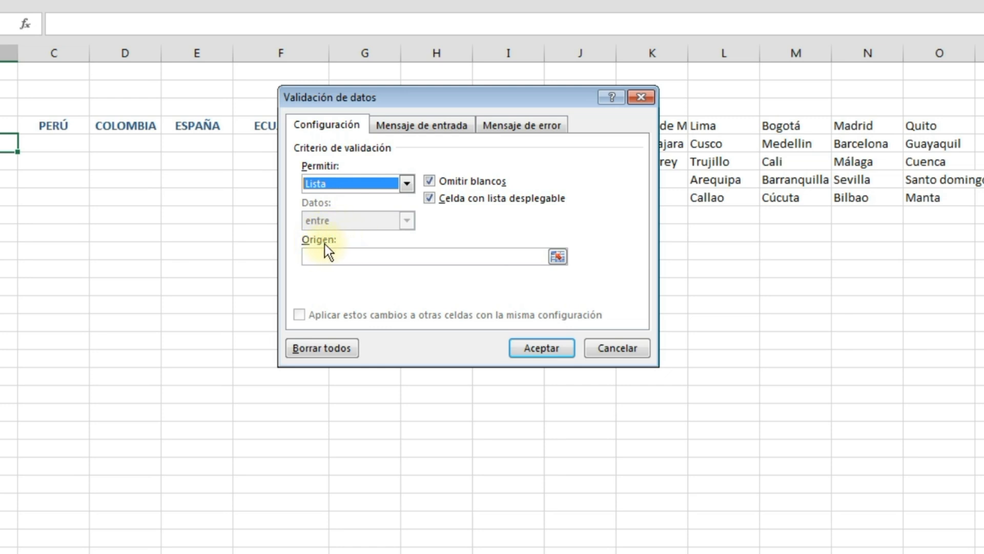
click(559, 257)
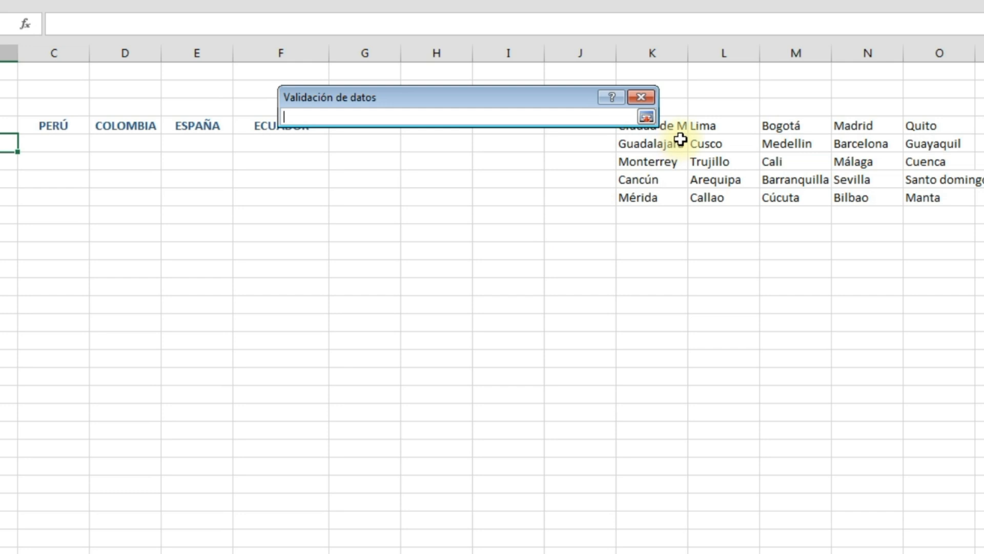
drag(677, 125, 677, 198)
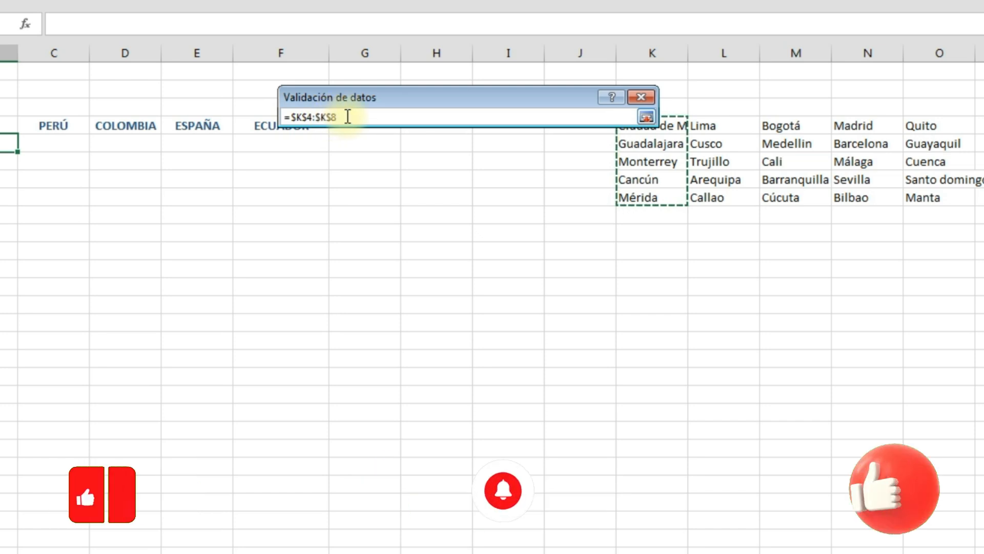
click(647, 118)
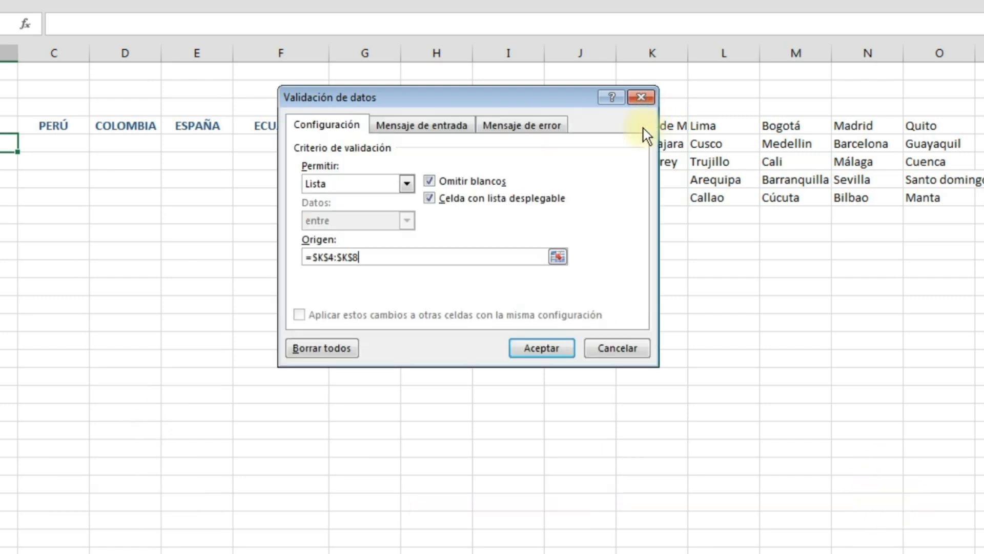
click(542, 348)
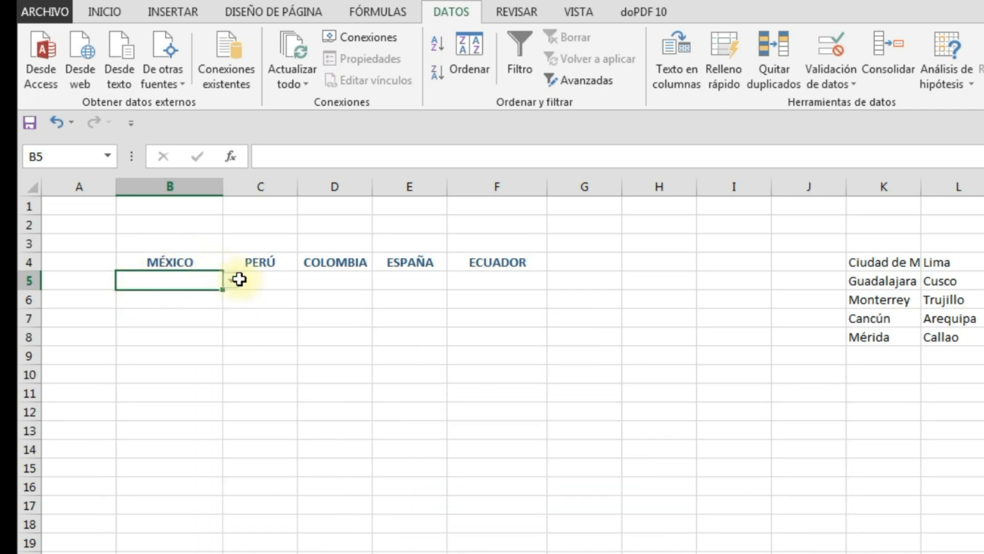
Test the drop-down list in B5 by choosing Ciudad de México, followed by Monterrey.
click(233, 281)
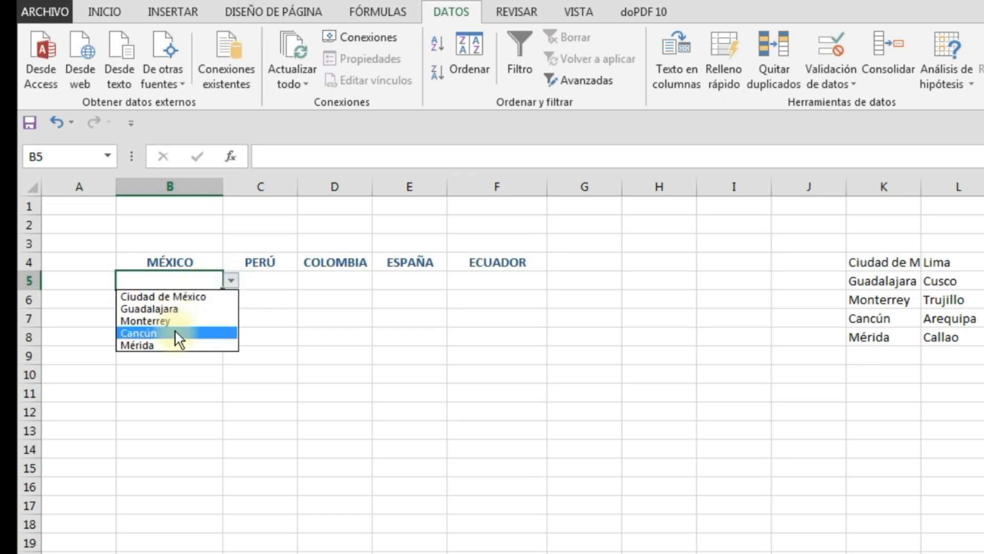
click(189, 297)
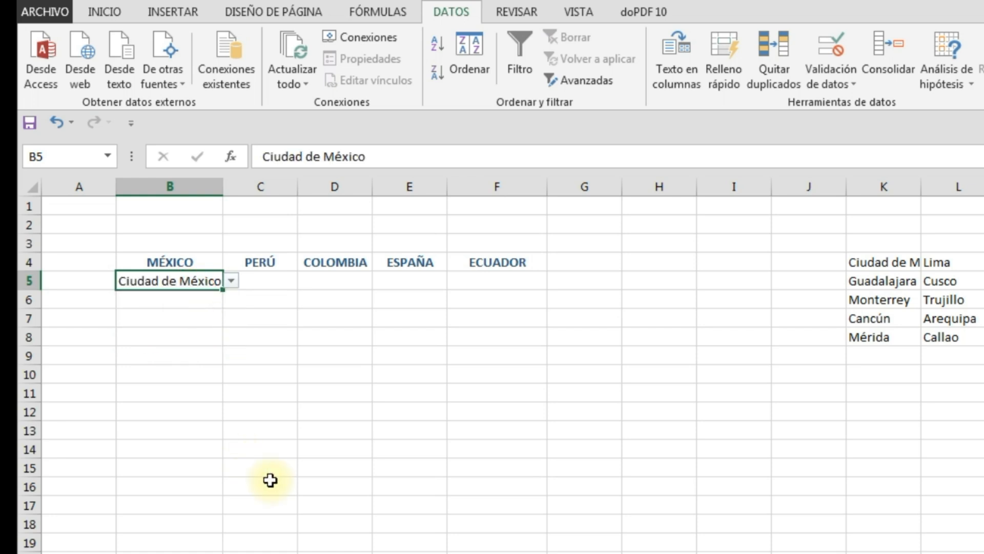
click(231, 280)
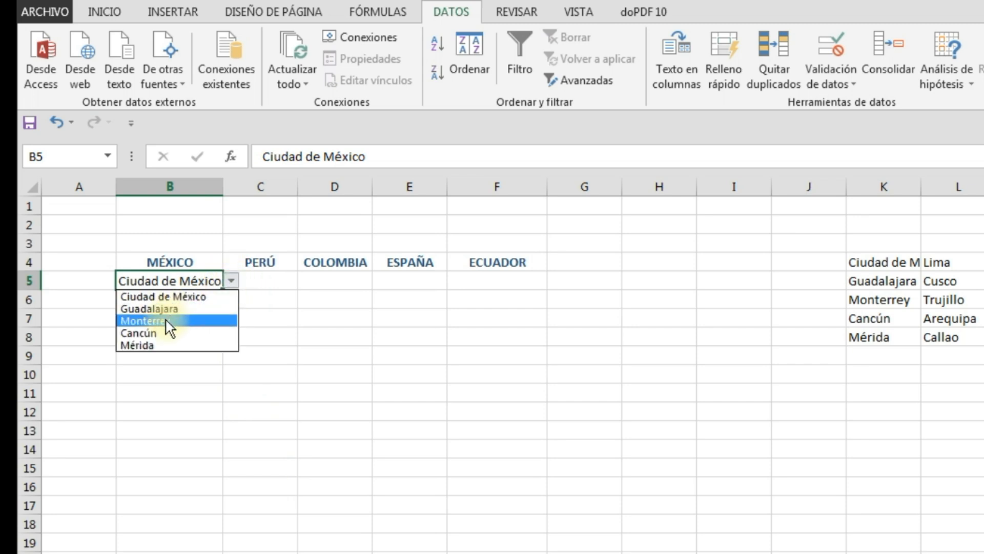
click(206, 321)
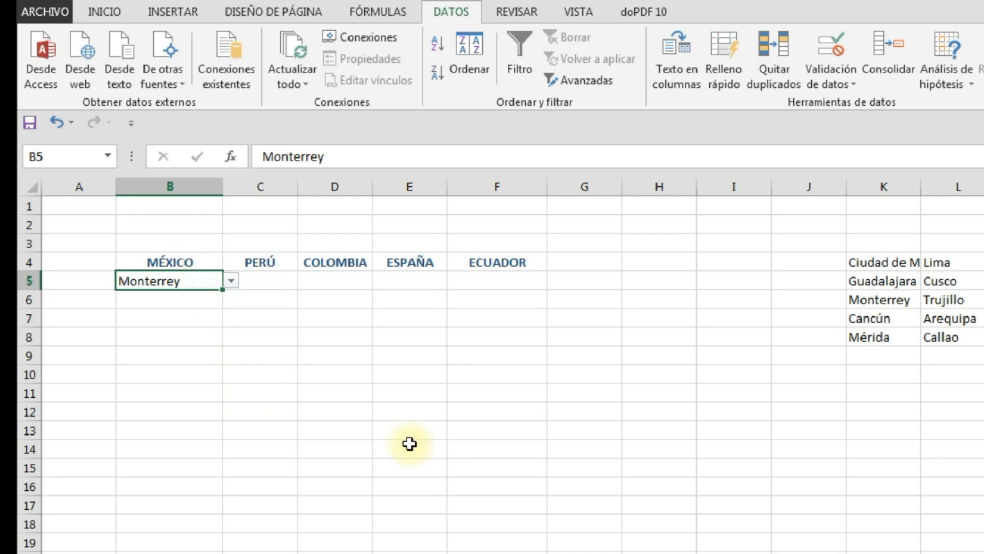
Undo both city selections in B5 and the creation of its drop-down list.
key(ctrl+z)
key(ctrl+z)
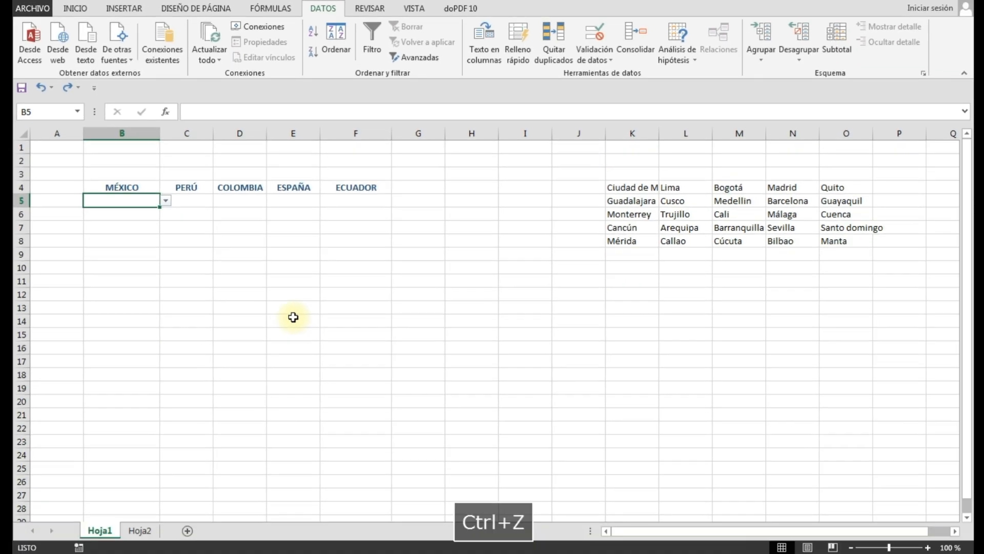
key(ctrl+z)
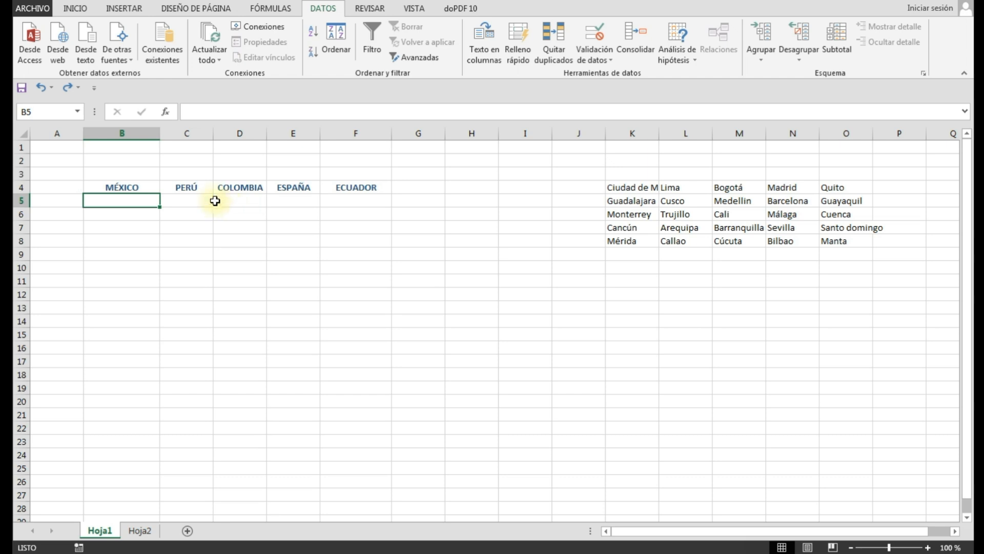
Add a data validation list to cell C5 under PERÚ, using =Hoja2!$C$5:$C$9 as its source.
click(192, 201)
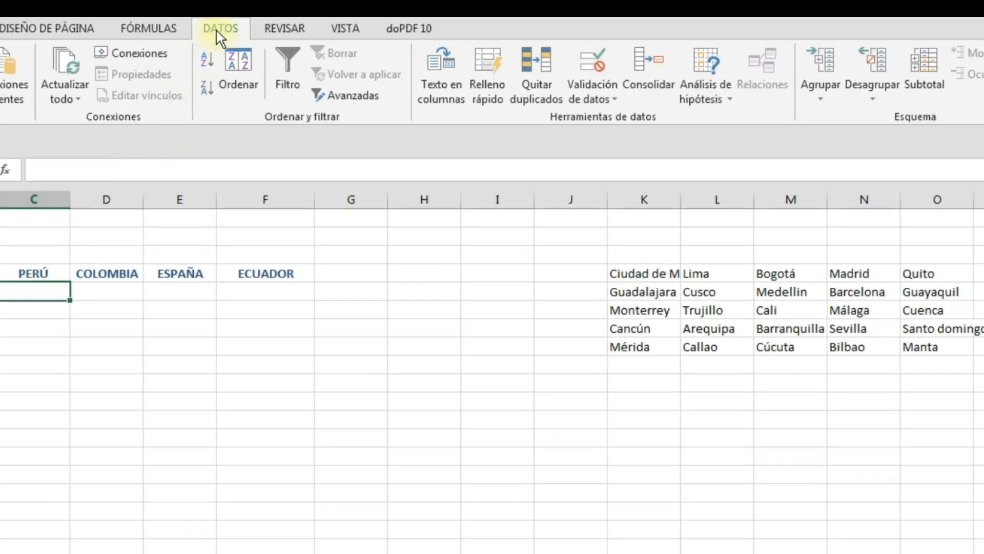
click(320, 9)
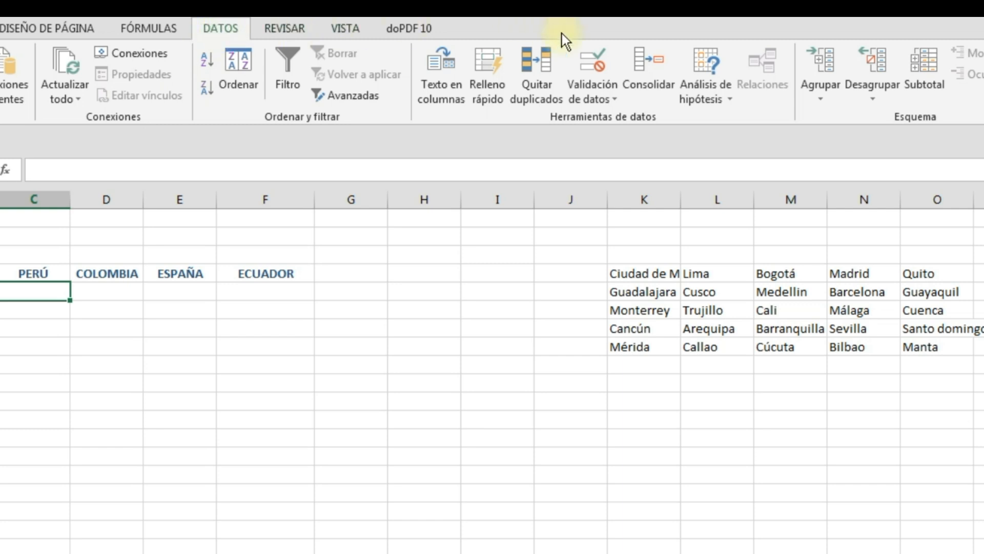
click(608, 92)
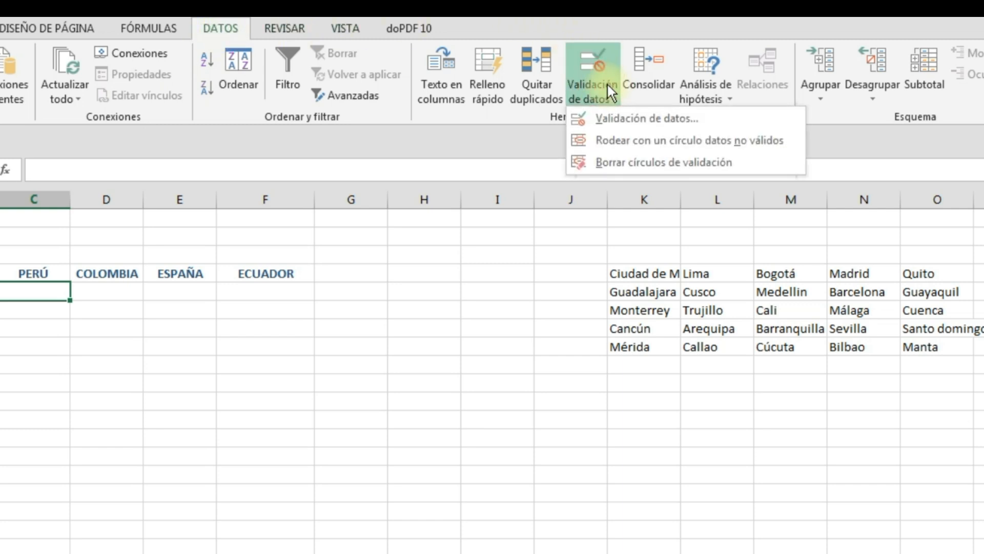
click(624, 120)
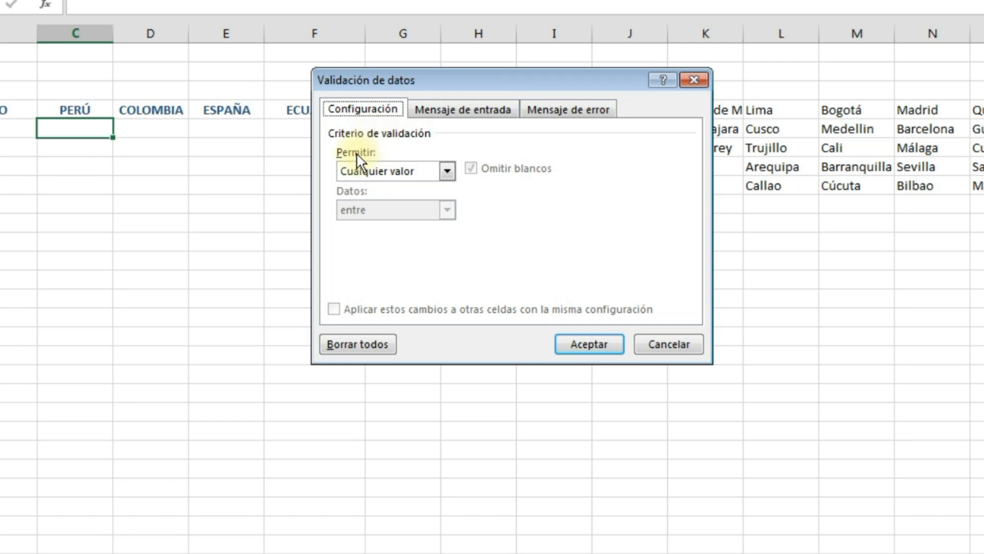
click(450, 171)
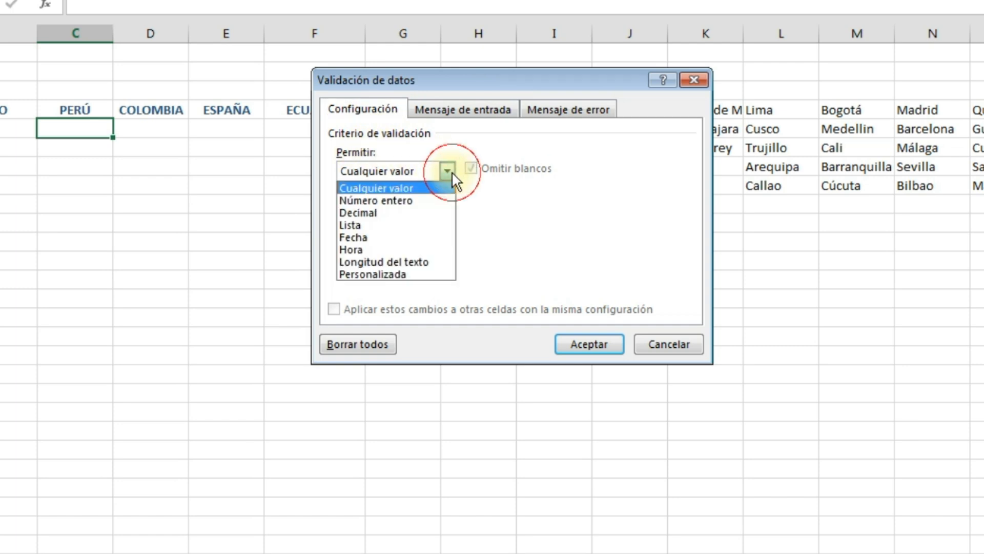
click(362, 224)
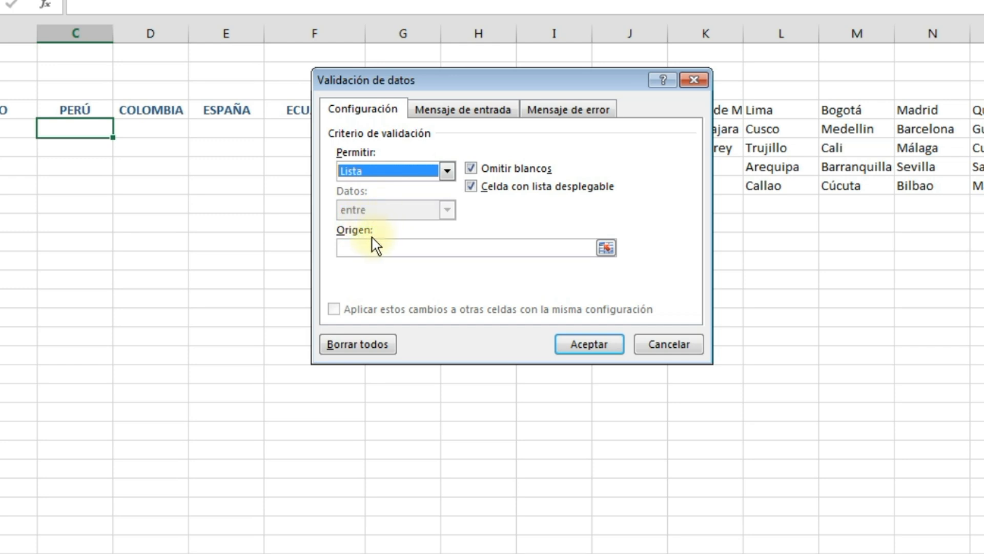
click(606, 248)
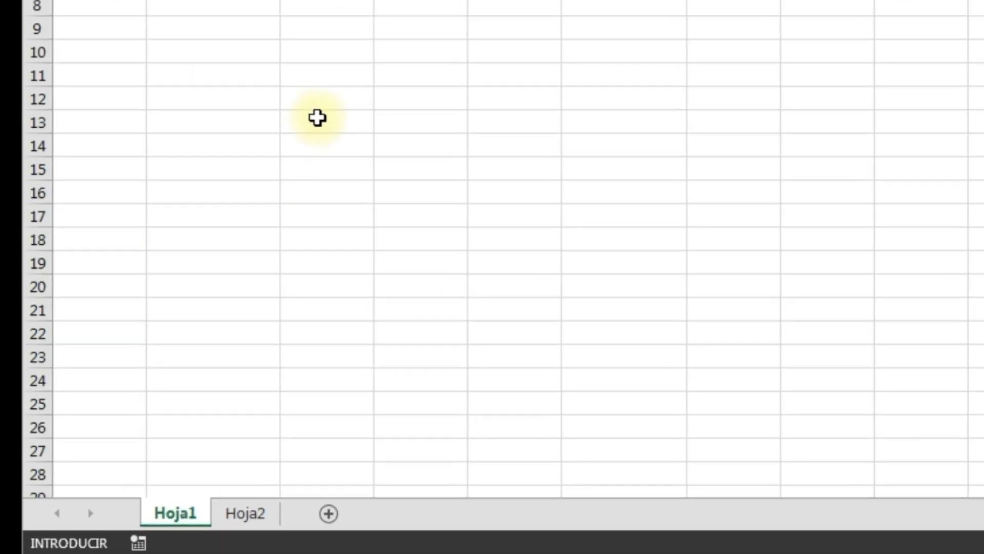
click(248, 513)
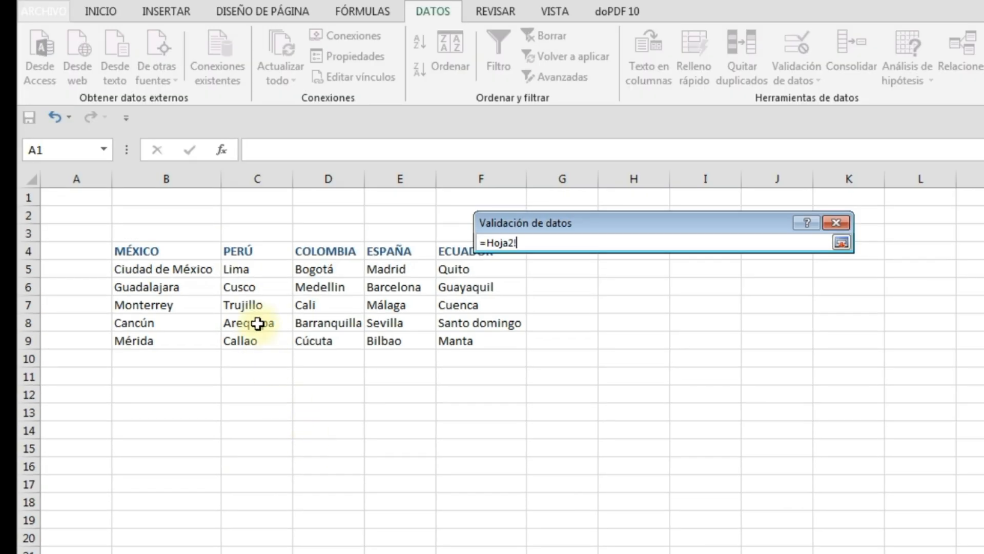
click(258, 269)
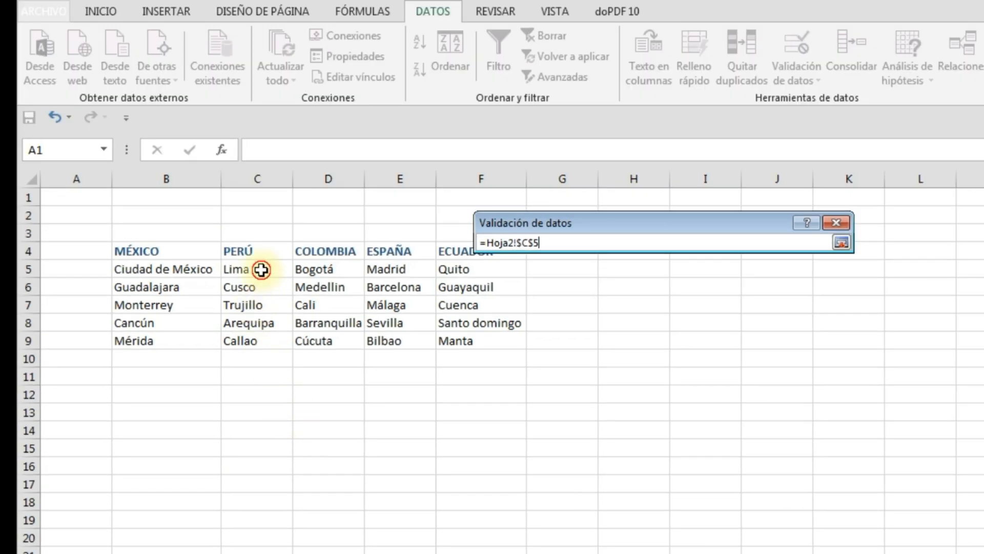
drag(263, 286, 261, 341)
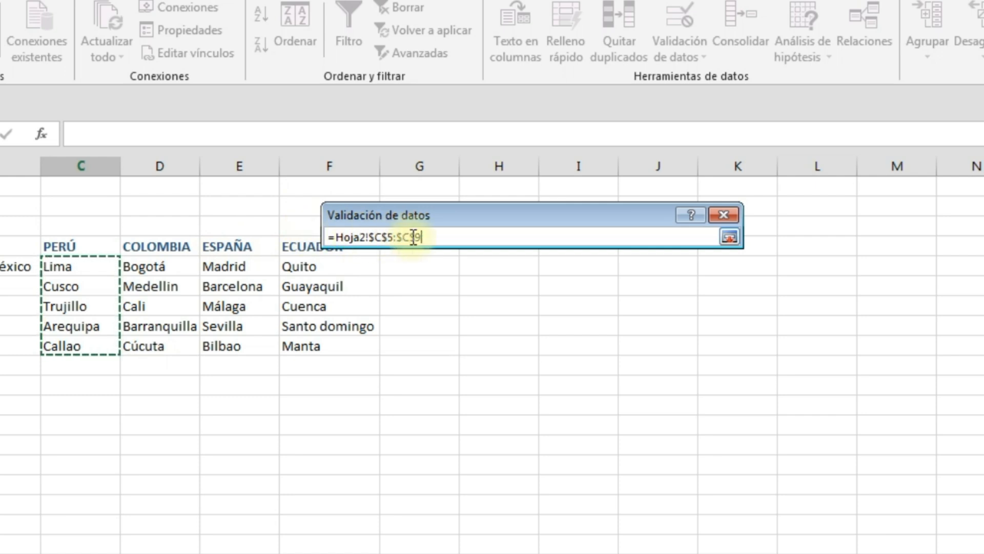
click(728, 236)
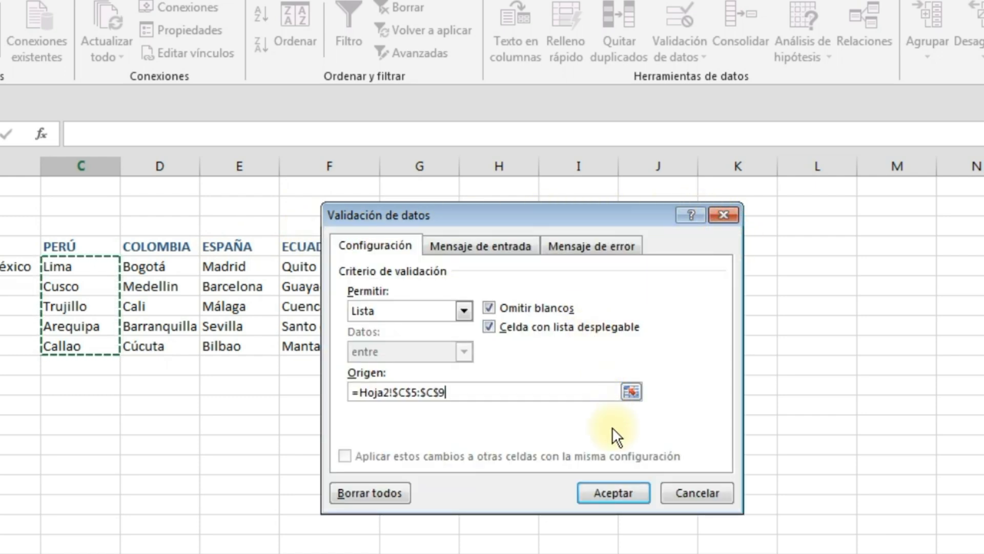
click(612, 491)
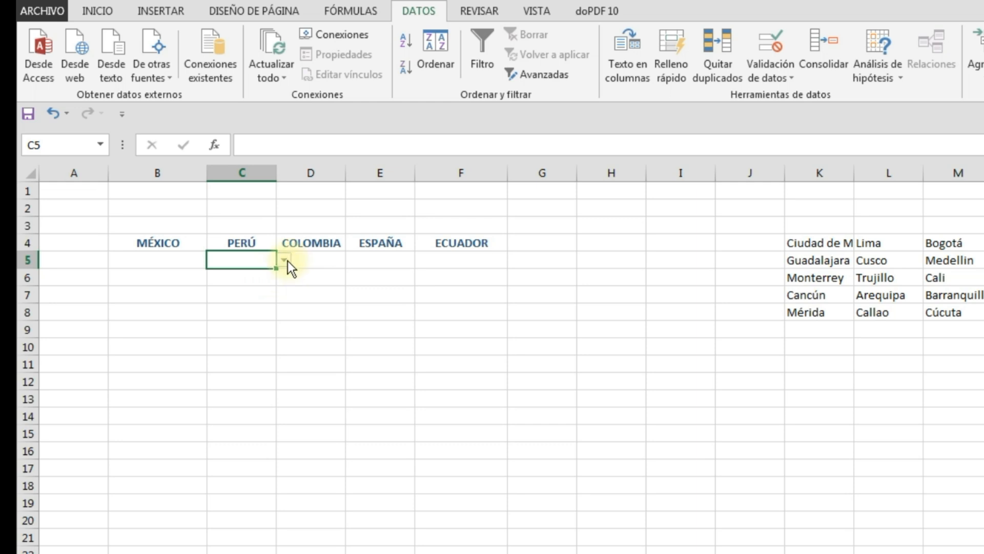
Test the drop-down list in C5 by choosing Arequipa and Lima, and finish with Cusco selected.
click(287, 259)
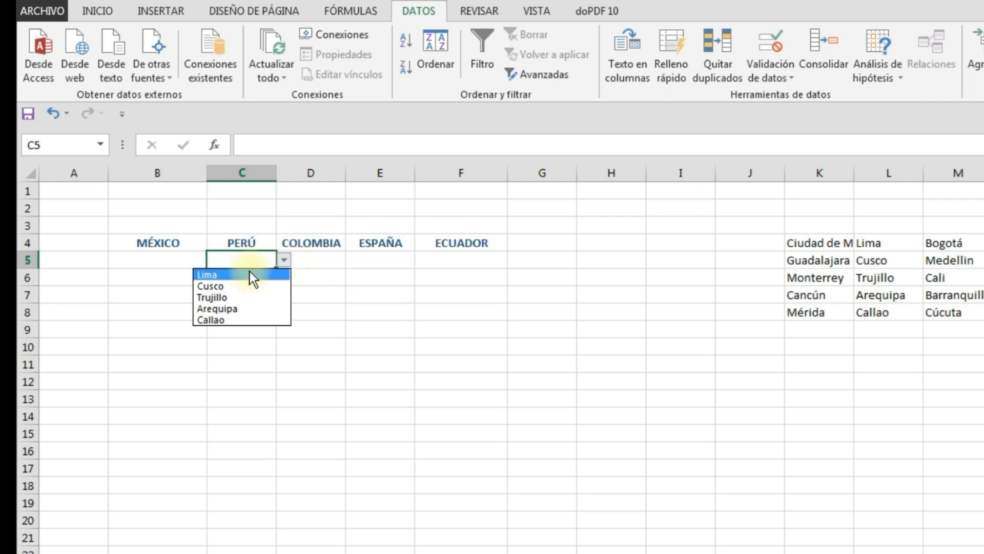
click(254, 309)
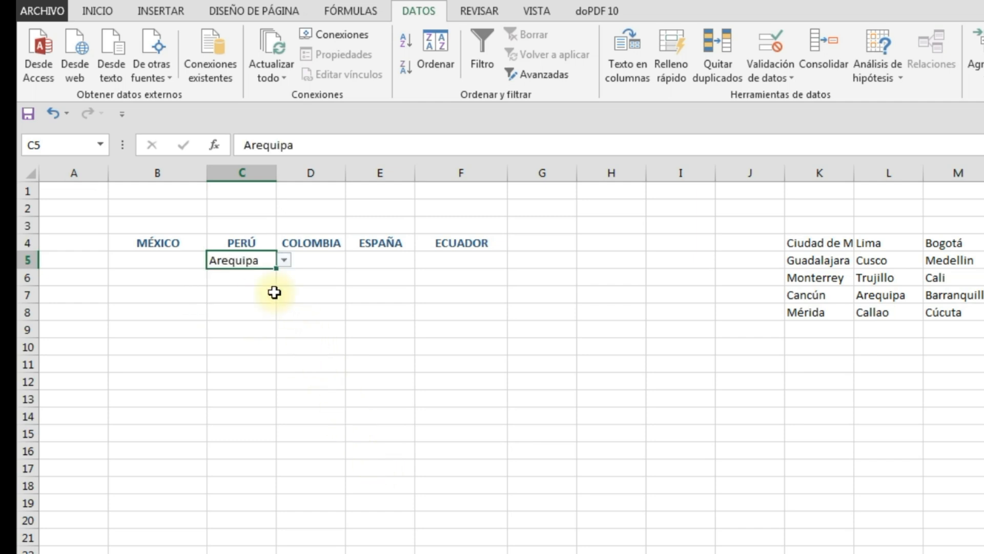
click(284, 260)
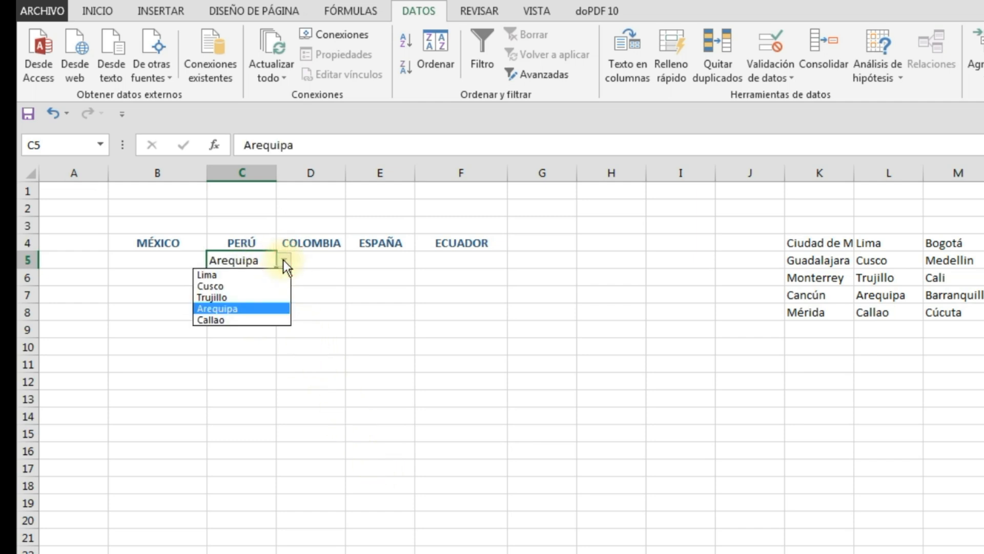
click(243, 272)
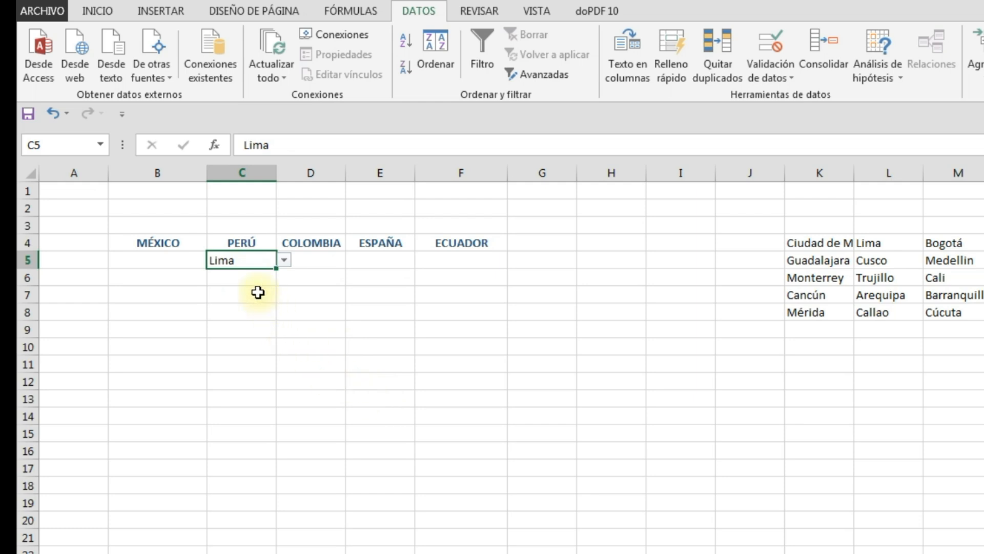
click(284, 261)
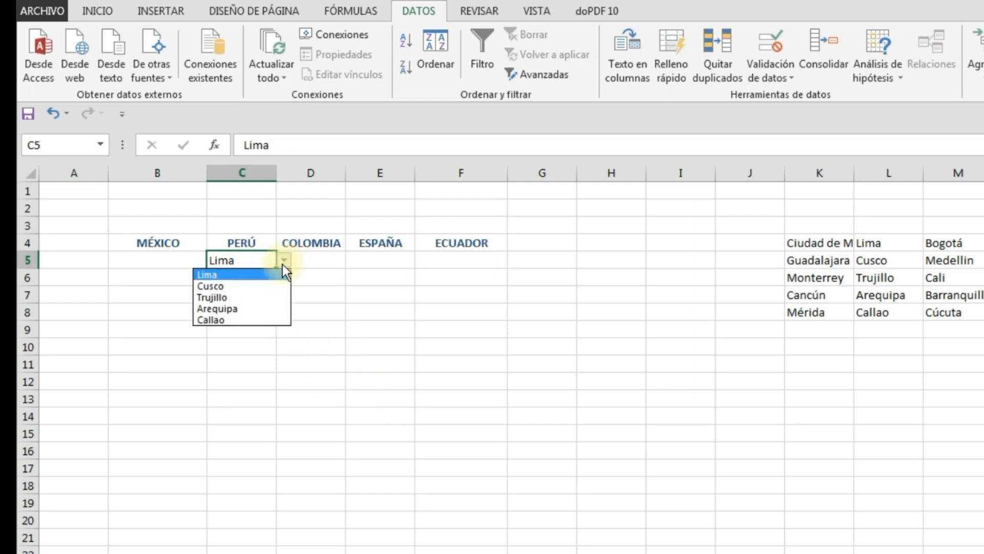
click(260, 285)
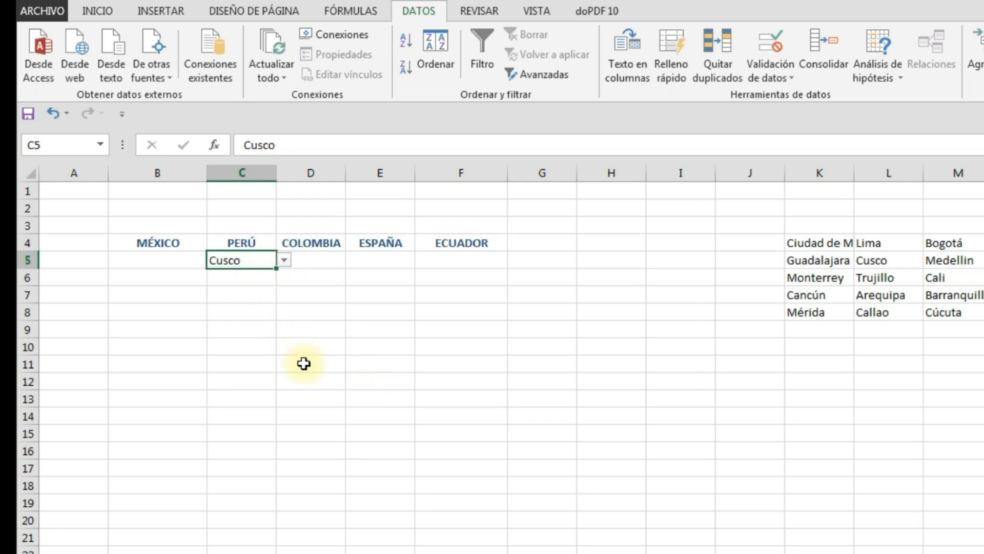